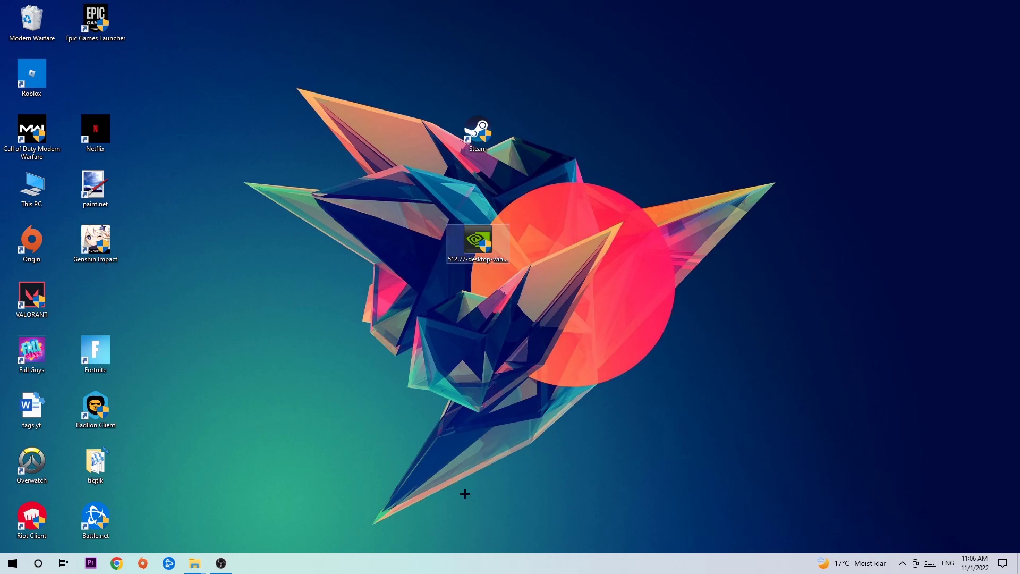
Step: In a maximized Task Manager, bring up the Google Chrome process's actions, then close Task Manager
{"action": "right_click", "coordinate": [440, 566]}
{"action": "left_click", "coordinate": [483, 514]}
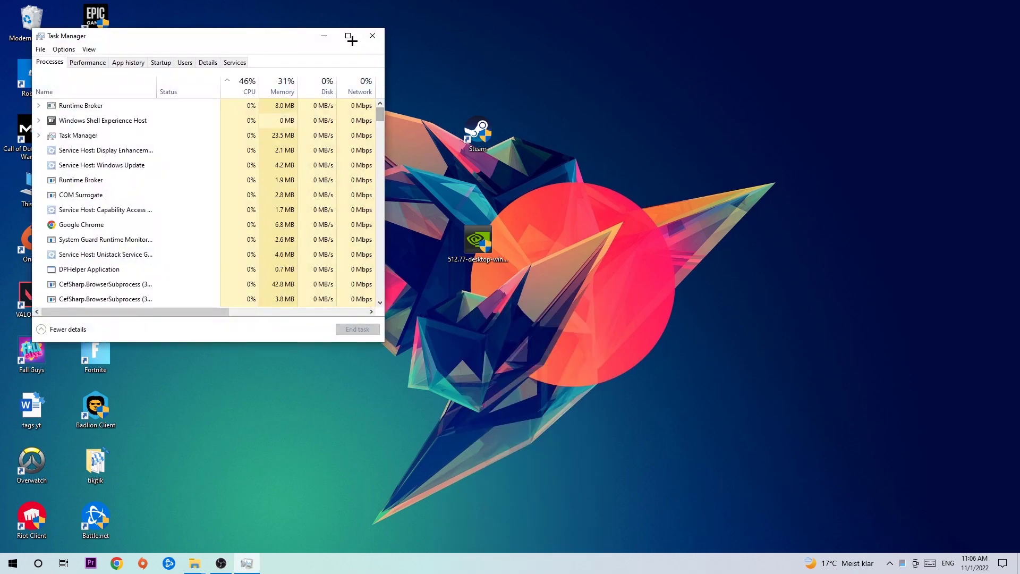
{"action": "left_click", "coordinate": [341, 42]}
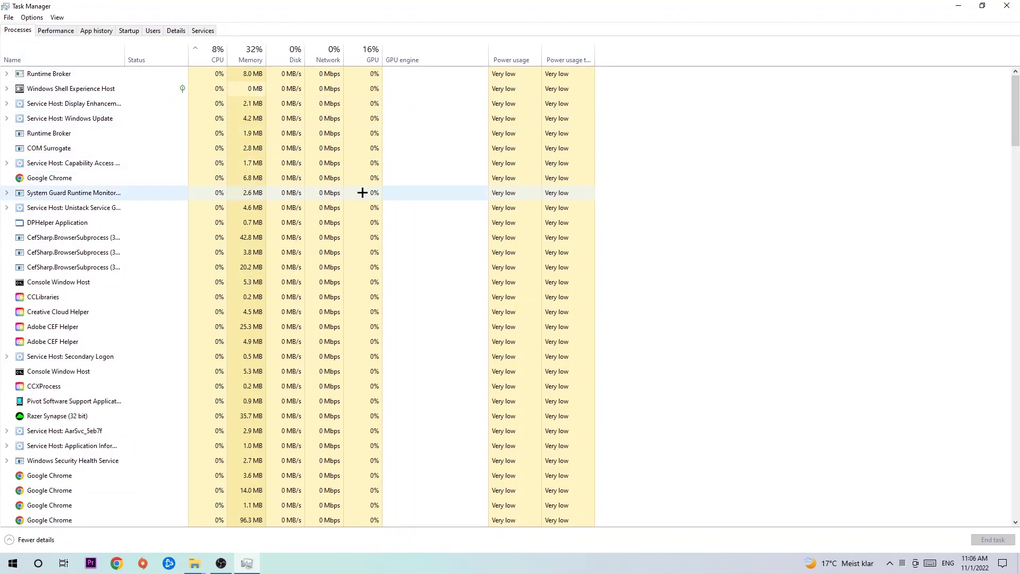
{"action": "left_click", "coordinate": [257, 179]}
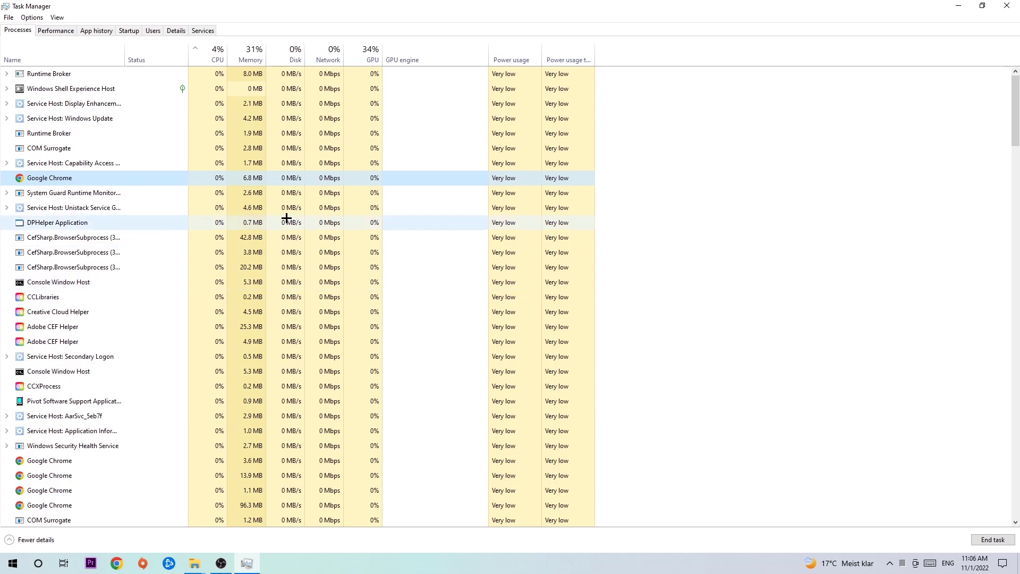
{"action": "right_click", "coordinate": [127, 177]}
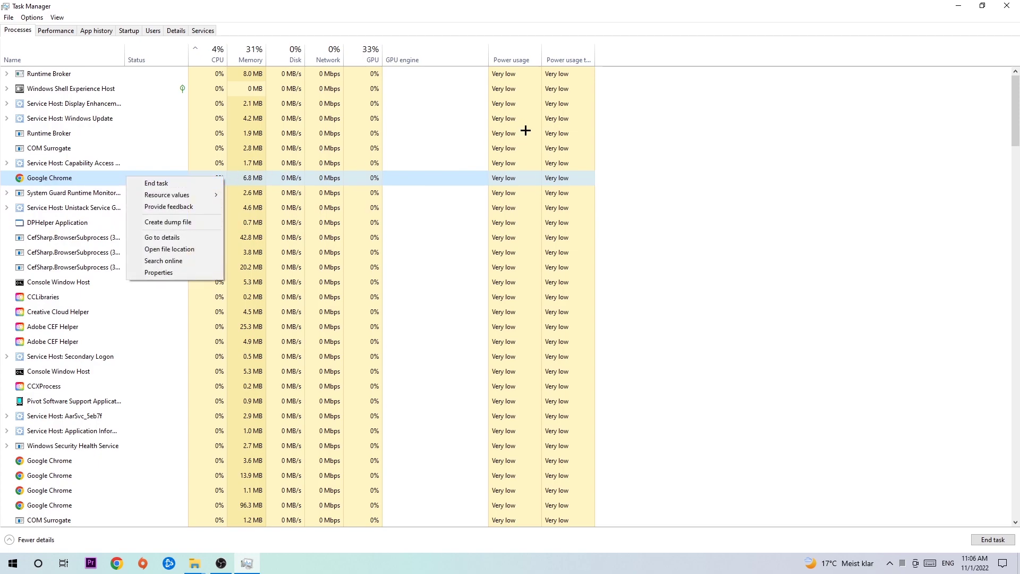
{"action": "left_click", "coordinate": [1006, 5]}
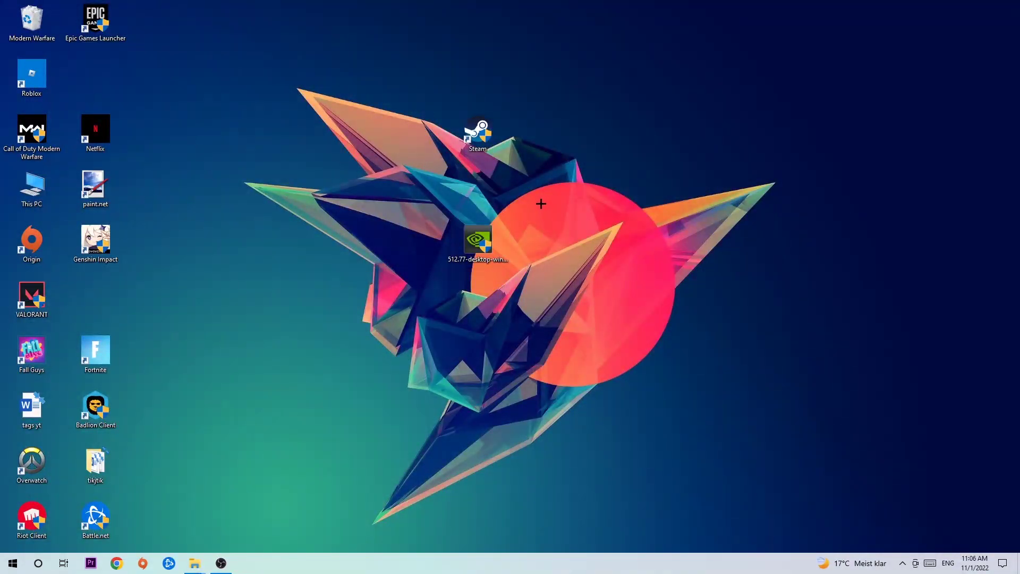
Step: Move the Steam shortcut away and back, then open and dismiss the Start menu
{"action": "left_click_drag", "start_coordinate": [479, 134], "coordinate": [606, 190]}
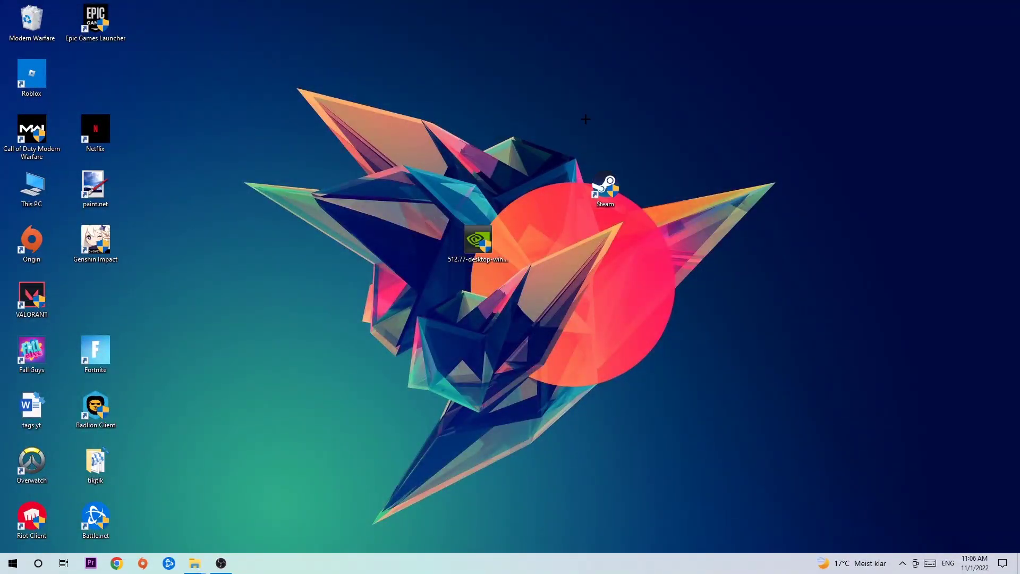
{"action": "left_click_drag", "start_coordinate": [607, 190], "coordinate": [479, 135]}
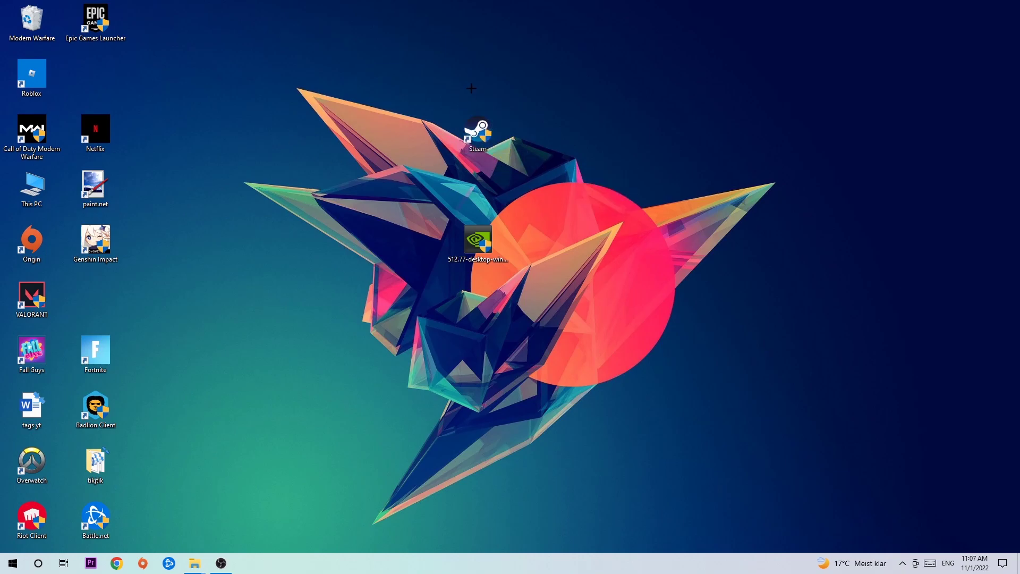
{"action": "left_click", "coordinate": [12, 563]}
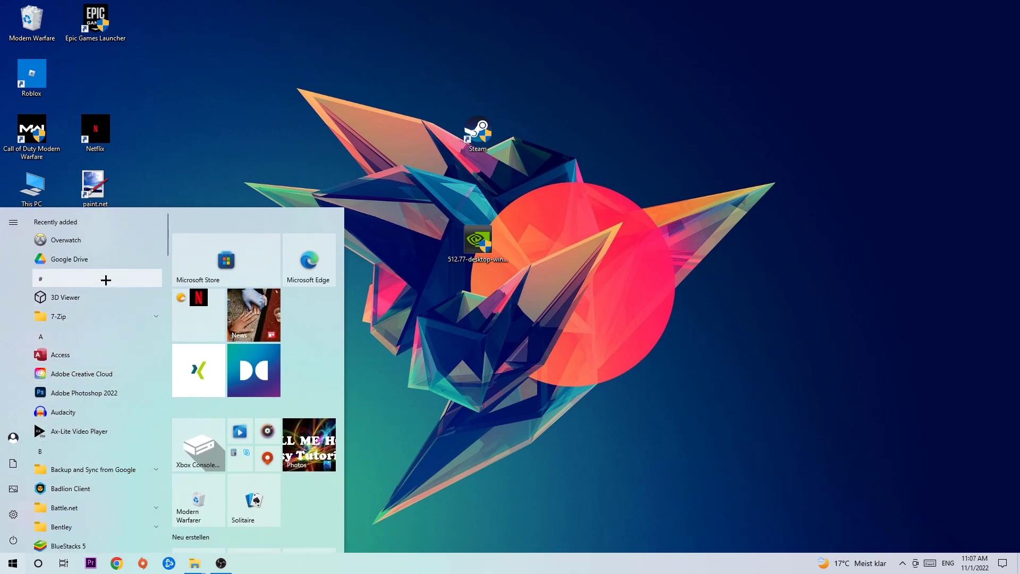
{"action": "left_click", "coordinate": [550, 297]}
Step: Shift the Steam shortcut left, then move it down-left and reopen its context menu
{"action": "left_click_drag", "start_coordinate": [478, 134], "coordinate": [416, 129]}
{"action": "right_click", "coordinate": [392, 129]}
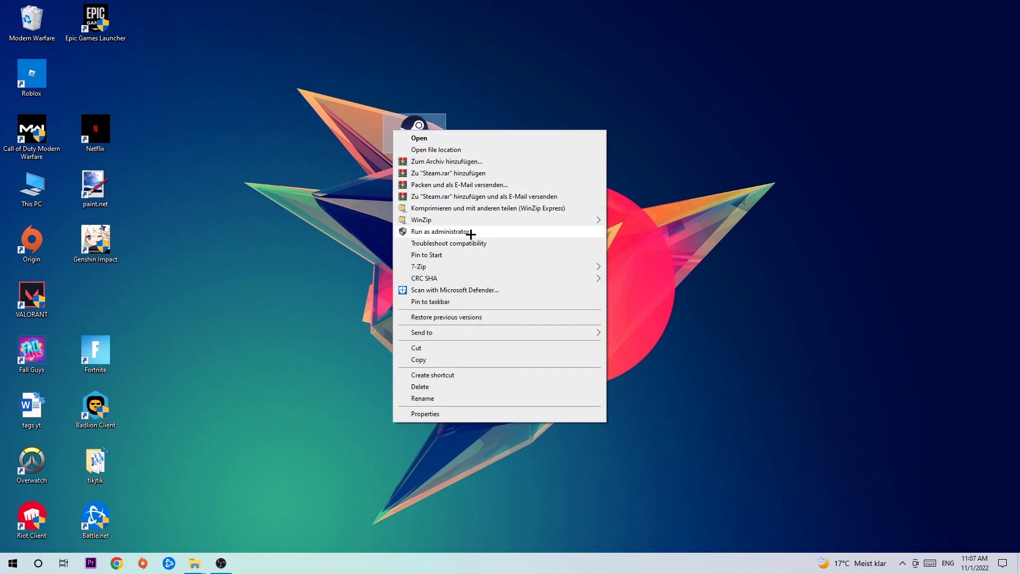
{"action": "left_click", "coordinate": [501, 102]}
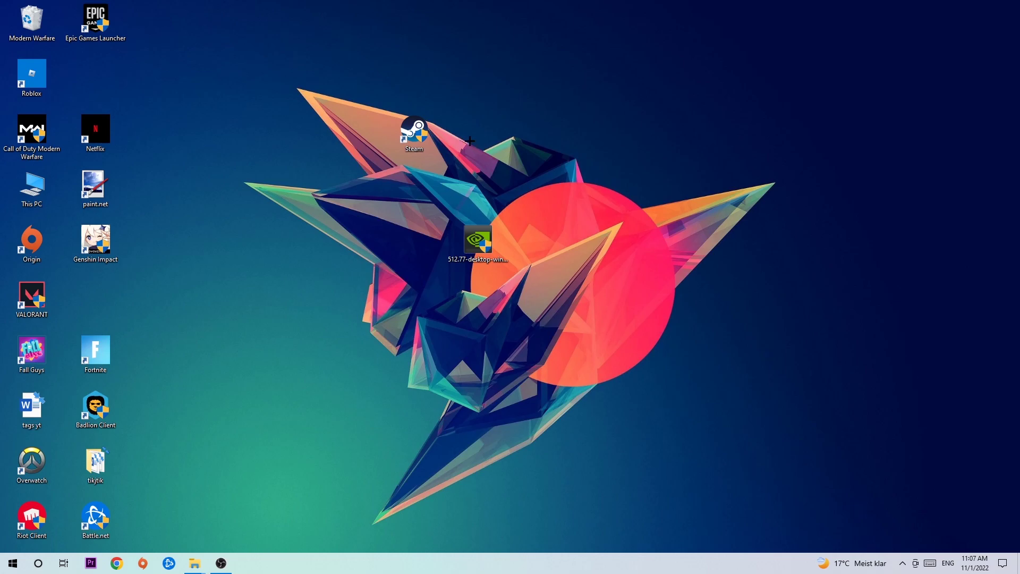
{"action": "left_click_drag", "start_coordinate": [415, 132], "coordinate": [351, 188]}
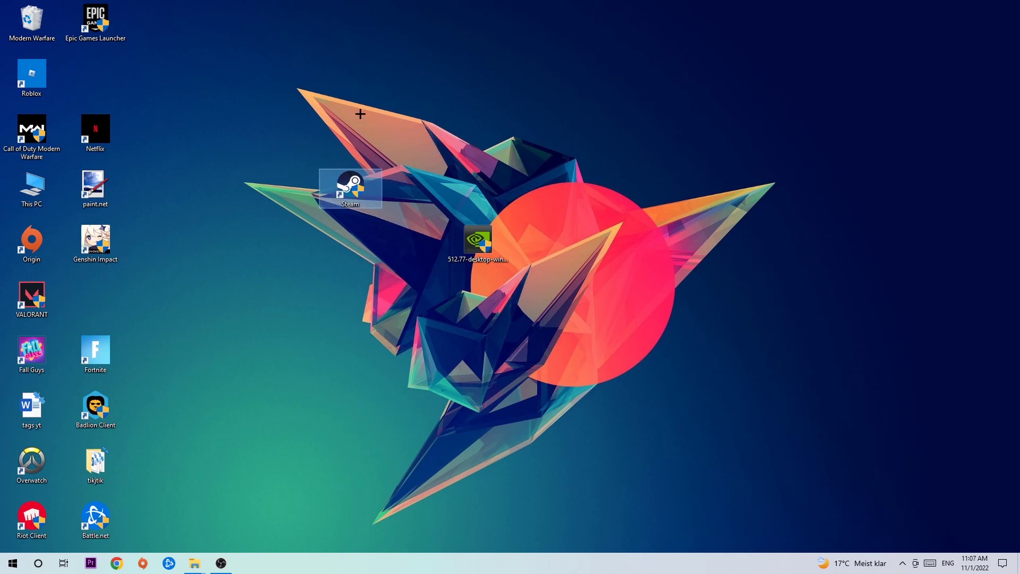
{"action": "right_click", "coordinate": [334, 185]}
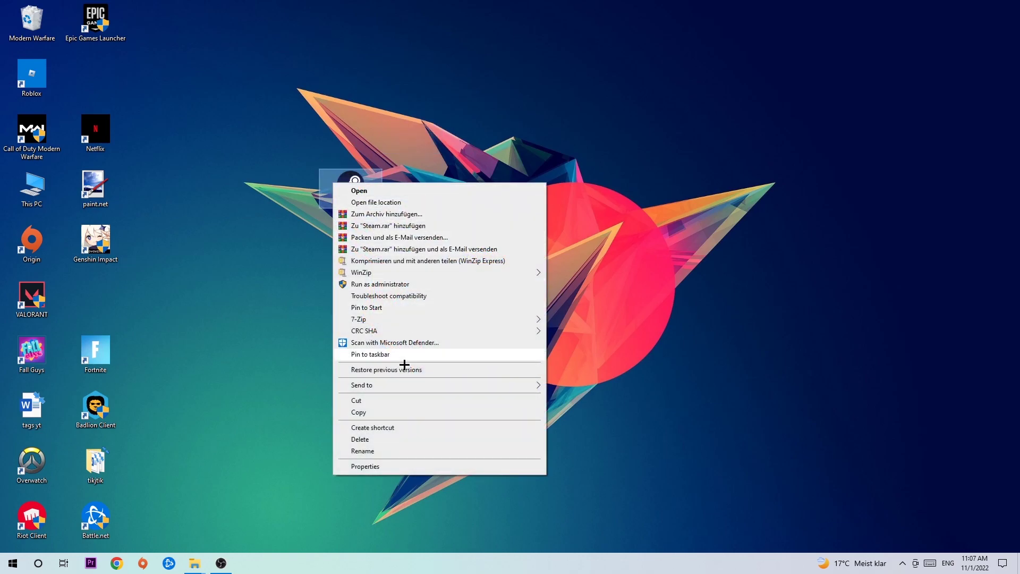
Step: Set the Steam shortcut's compatibility to Windows 8 and Run as administrator, and save
{"action": "left_click", "coordinate": [366, 466]}
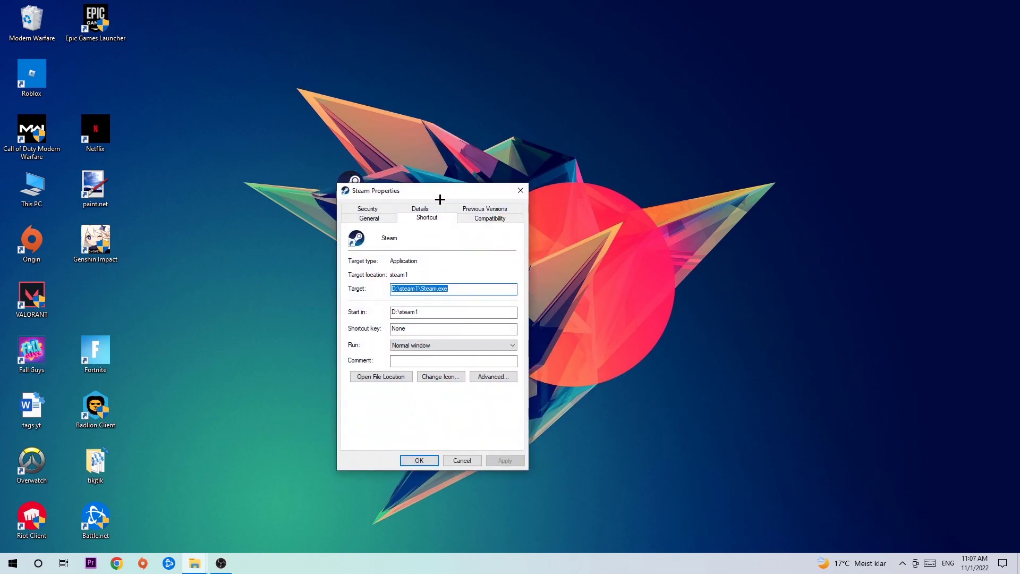
{"action": "left_click", "coordinate": [489, 219]}
{"action": "left_click_drag", "start_coordinate": [441, 191], "coordinate": [353, 144]}
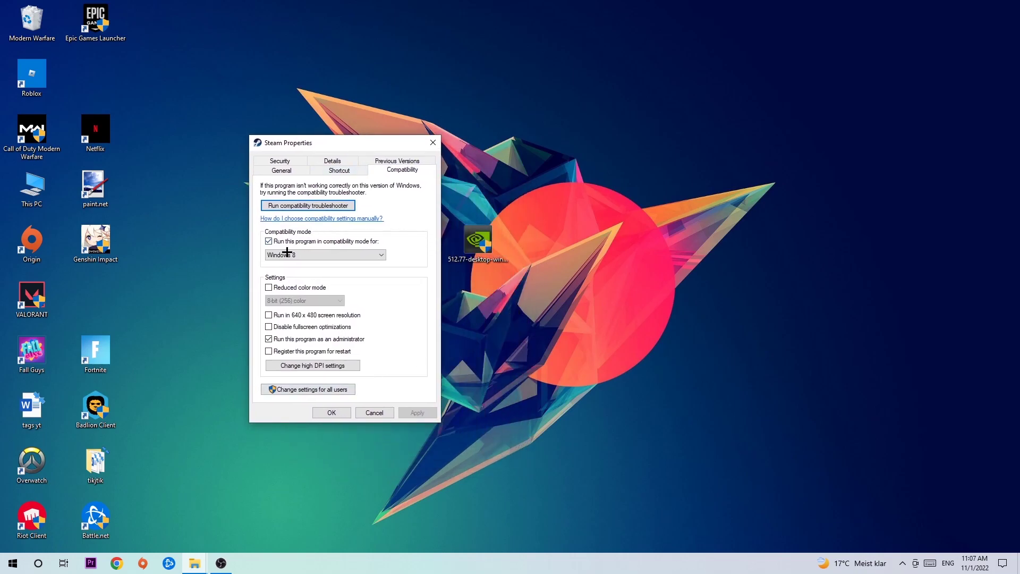
{"action": "left_click", "coordinate": [381, 254]}
{"action": "left_click", "coordinate": [332, 412]}
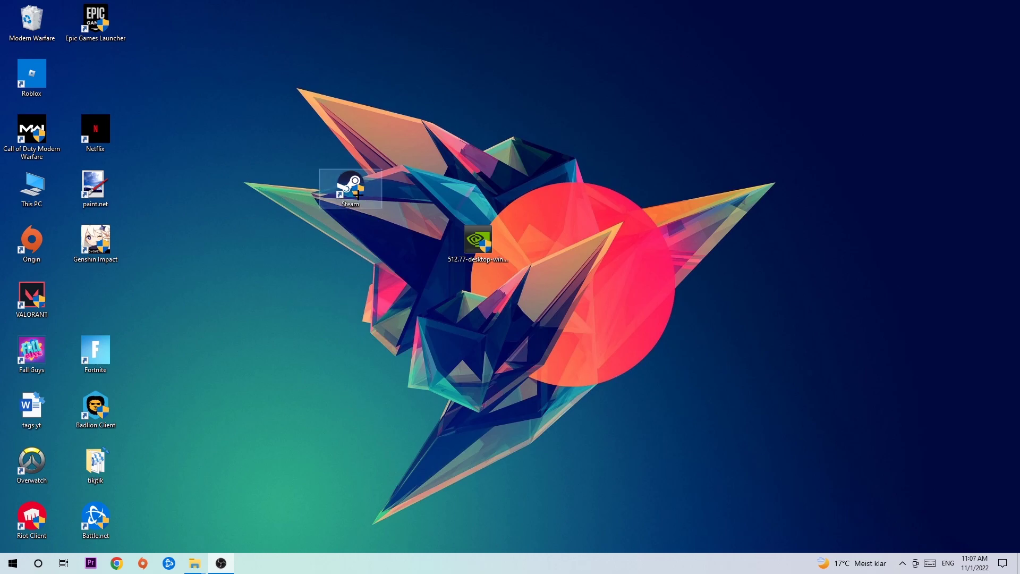
{"action": "left_click_drag", "start_coordinate": [356, 192], "coordinate": [351, 189]}
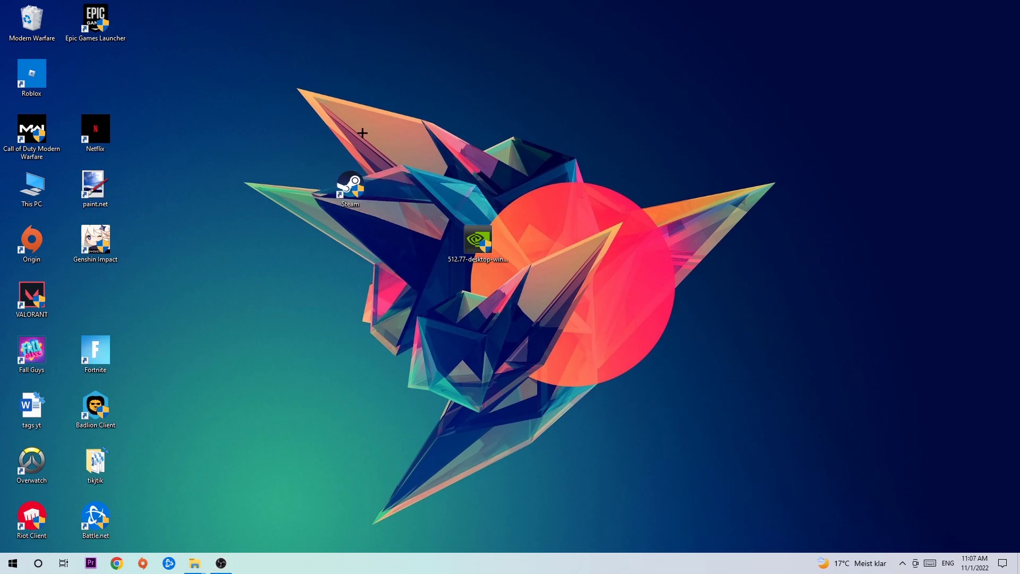